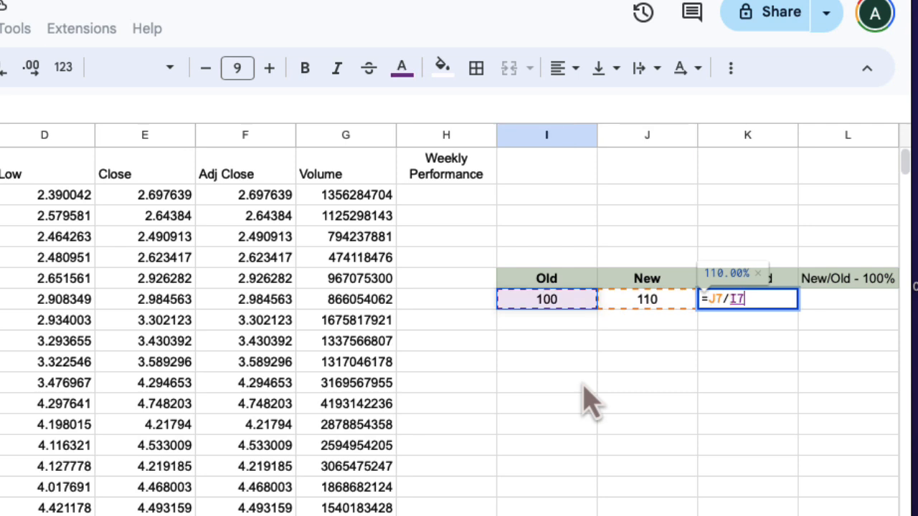
- Complete the New/Old formula =J7/I7 in K7 and enter =K7-1 under New/Old - 100% in L7
{"action": "key", "text": "Return"}
{"action": "key", "text": "Up"}
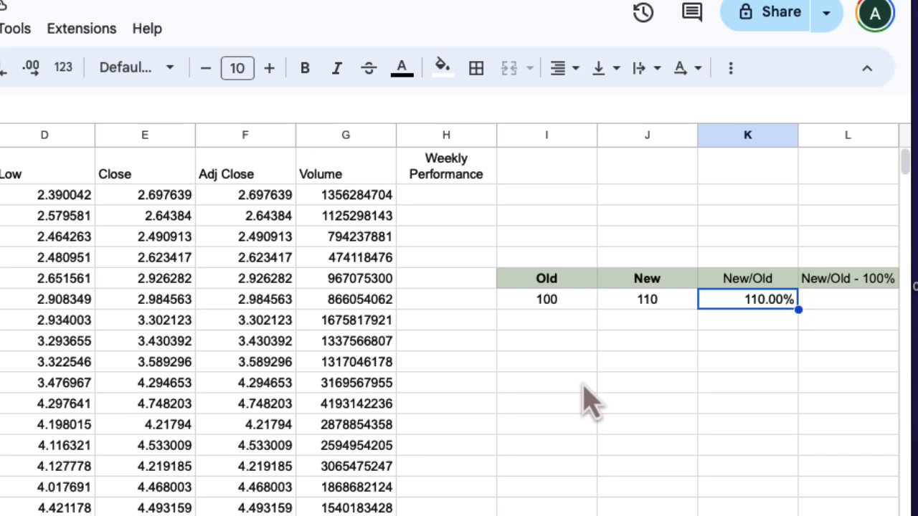
{"action": "key", "text": "Right"}
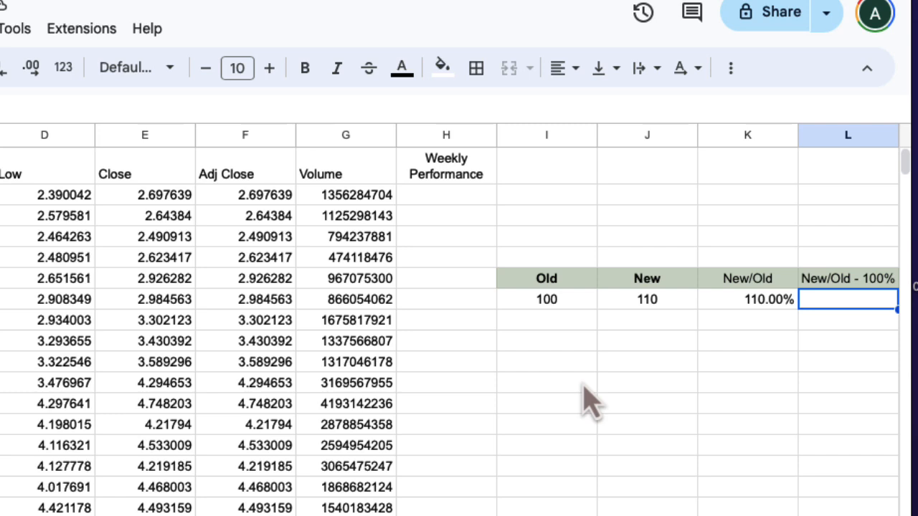
{"action": "type", "text": "="}
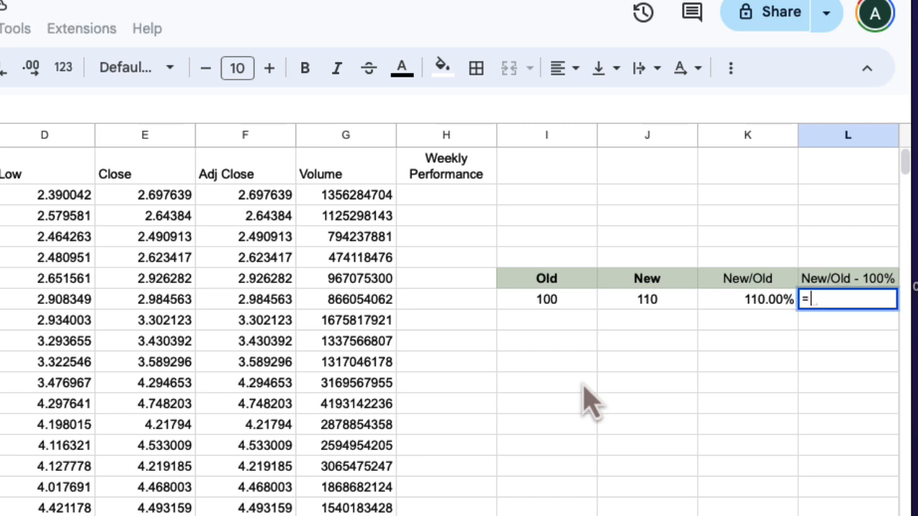
{"action": "key", "text": "Left"}
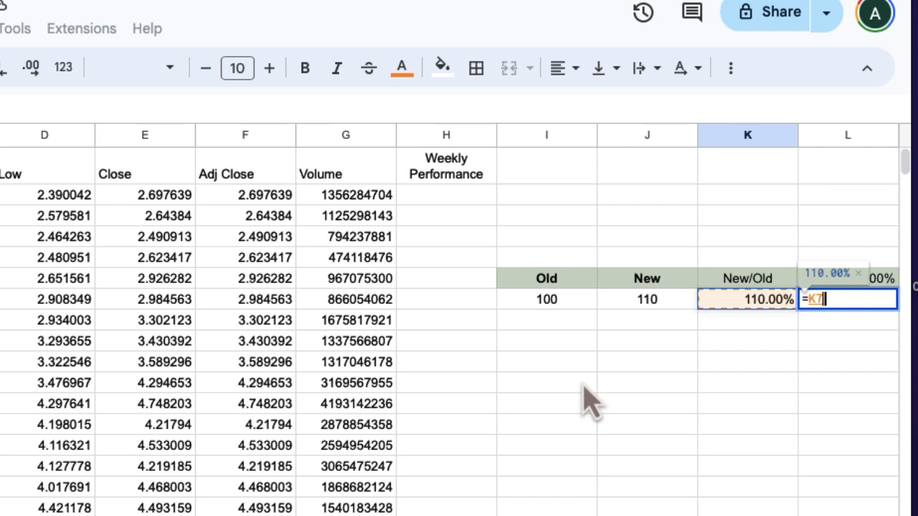
{"action": "type", "text": "- 1"}
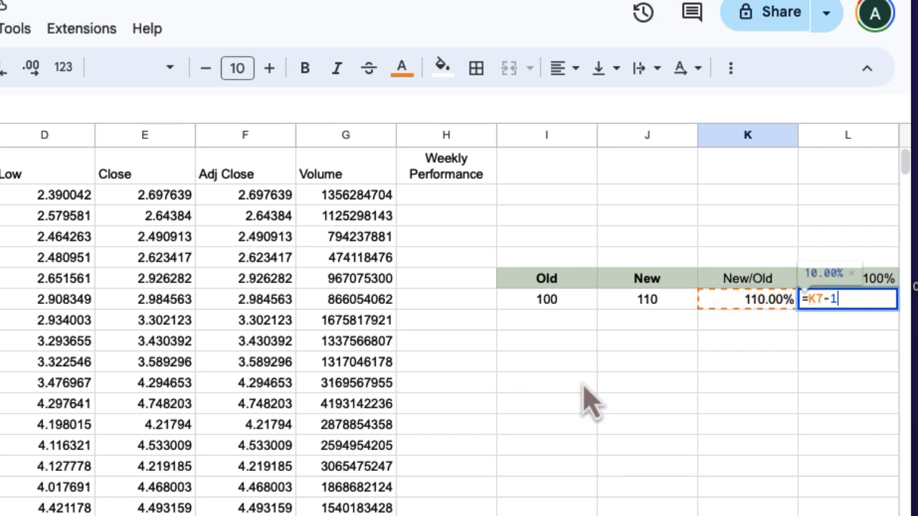
{"action": "key", "text": "Return"}
- Examine the Old, New, New/Old and New/Old - 100% cells of the example performance calculation
{"action": "key", "text": "Up"}
{"action": "key", "text": "Left"}
{"action": "key", "text": "Left"}
{"action": "key", "text": "Left"}
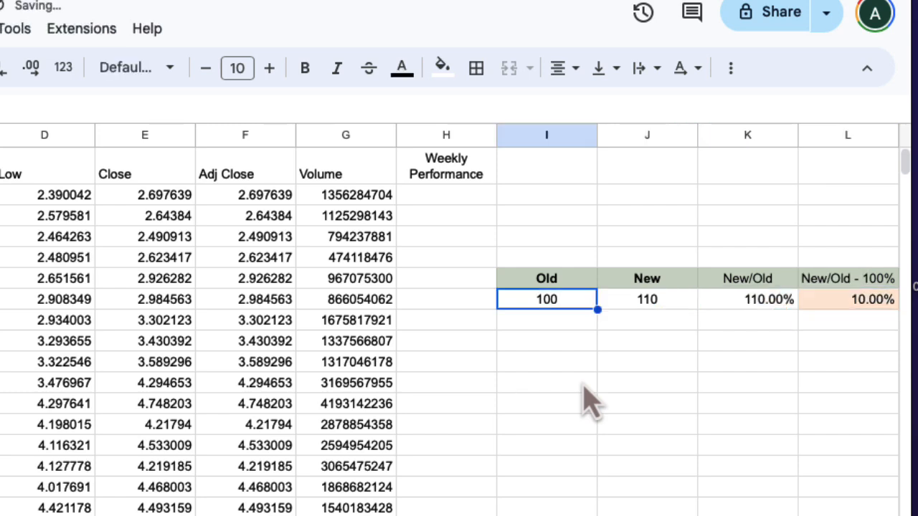
{"action": "key", "text": "Right"}
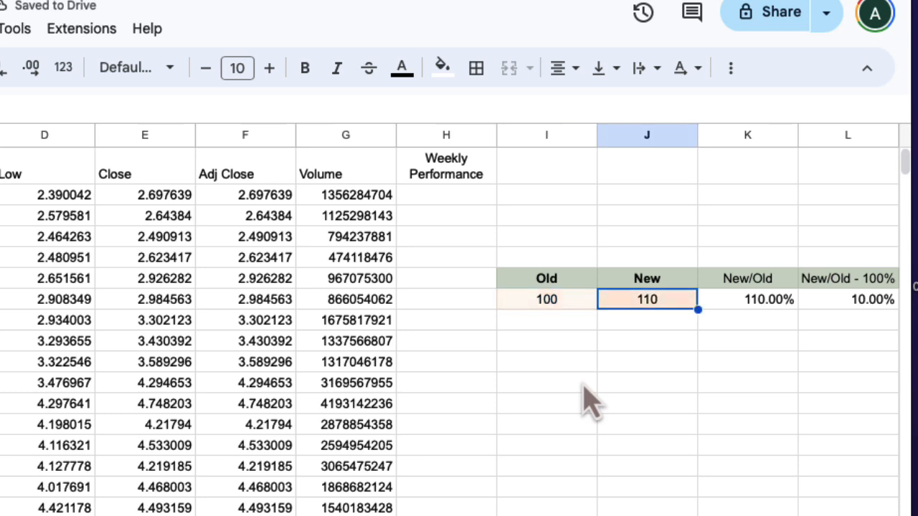
{"action": "key", "text": "Right"}
{"action": "key", "text": "Right"}
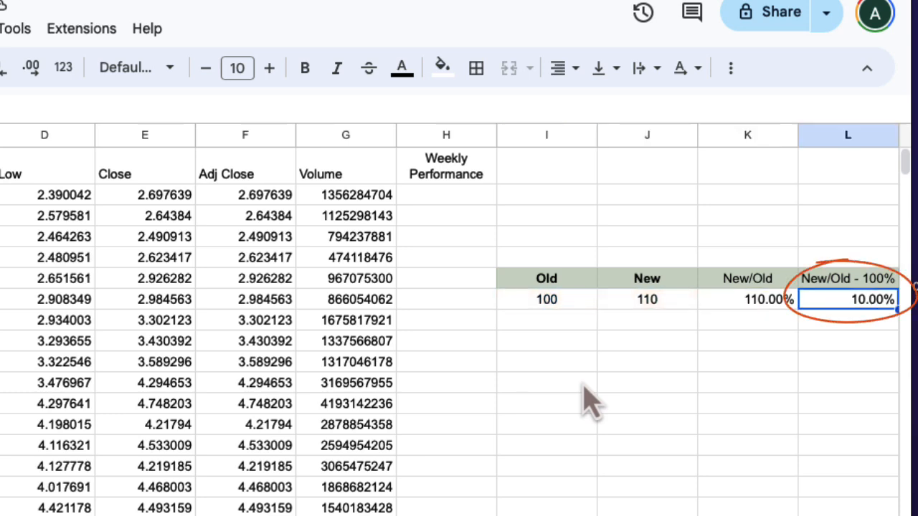
{"action": "key", "text": "Up"}
{"action": "key", "text": "Left"}
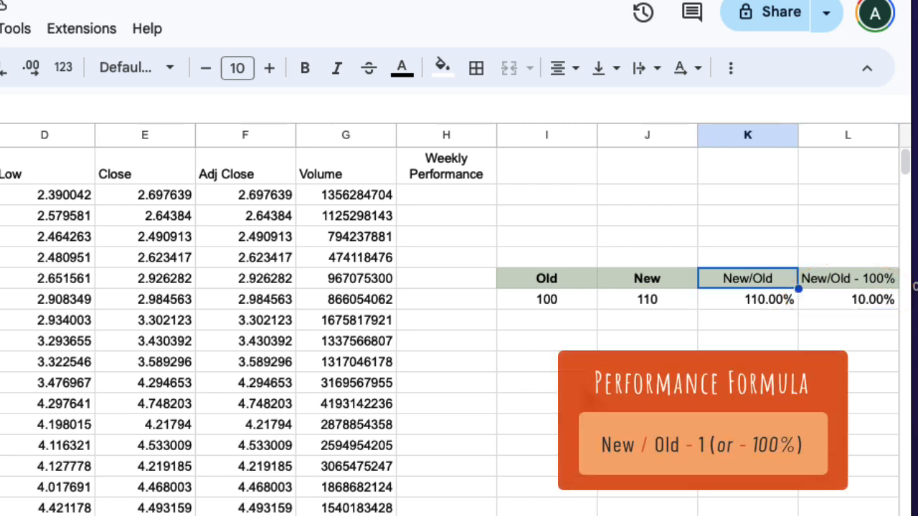
{"action": "key", "text": "Right"}
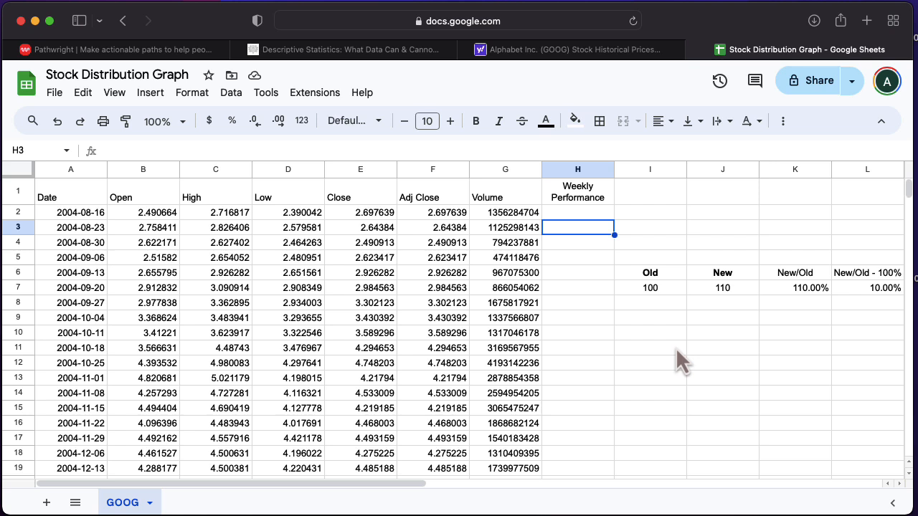
- Enter =F3/F2-1 in H3 and accept the suggested autofill for the rest of the Weekly Performance column
{"action": "type", "text": "="}
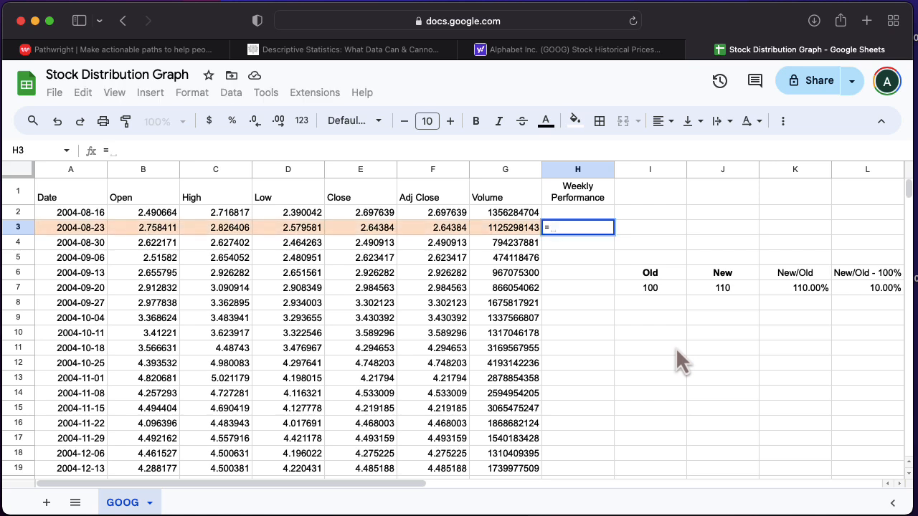
{"action": "key", "text": "Left"}
{"action": "key", "text": "Left"}
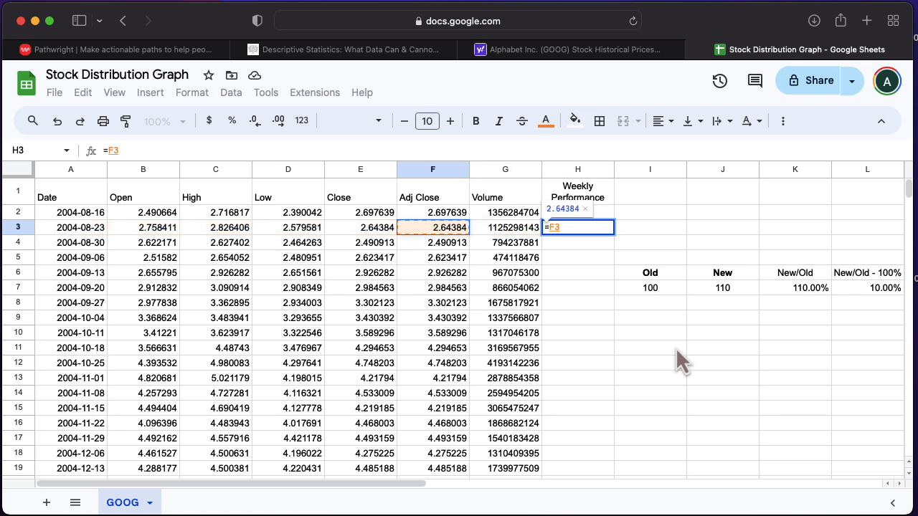
{"action": "type", "text": "/"}
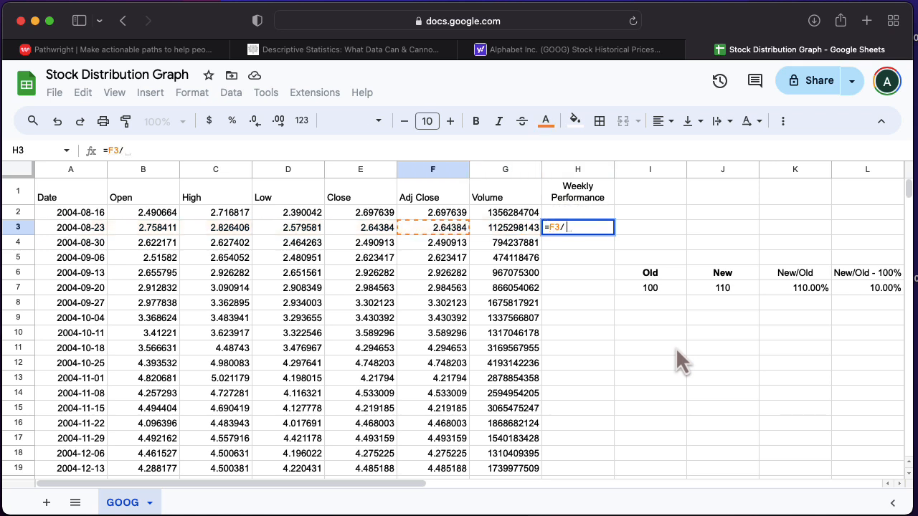
{"action": "key", "text": "Up"}
{"action": "key", "text": "Left"}
{"action": "key", "text": "Left"}
{"action": "key", "text": "Left"}
{"action": "key", "text": "Right"}
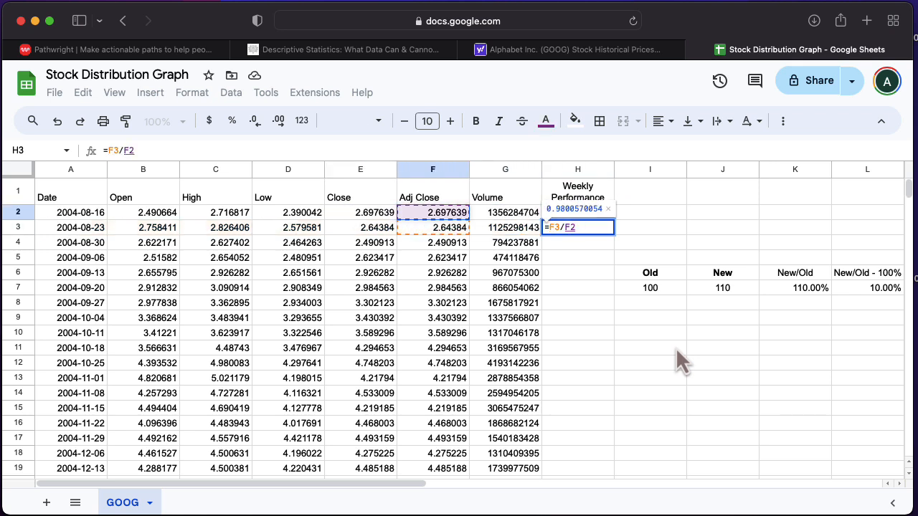
{"action": "type", "text": "-1"}
{"action": "key", "text": "Return"}
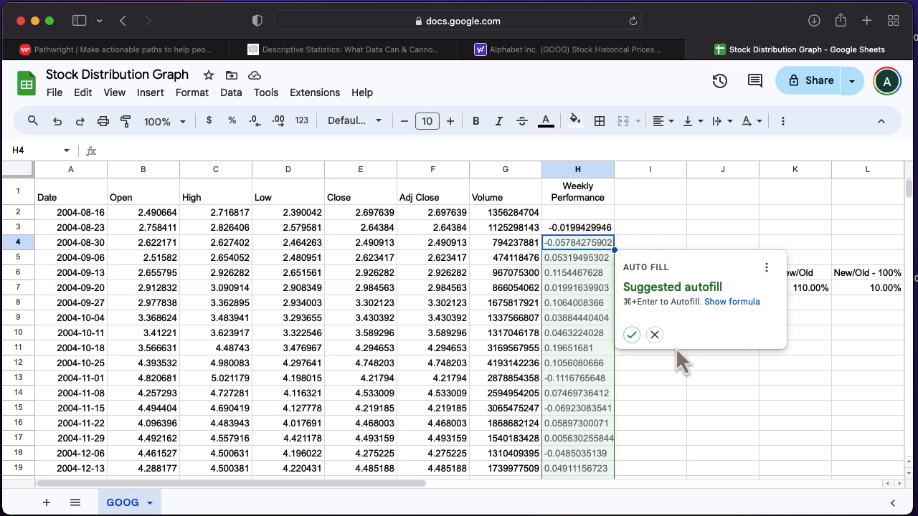
{"action": "left_click", "coordinate": [631, 335]}
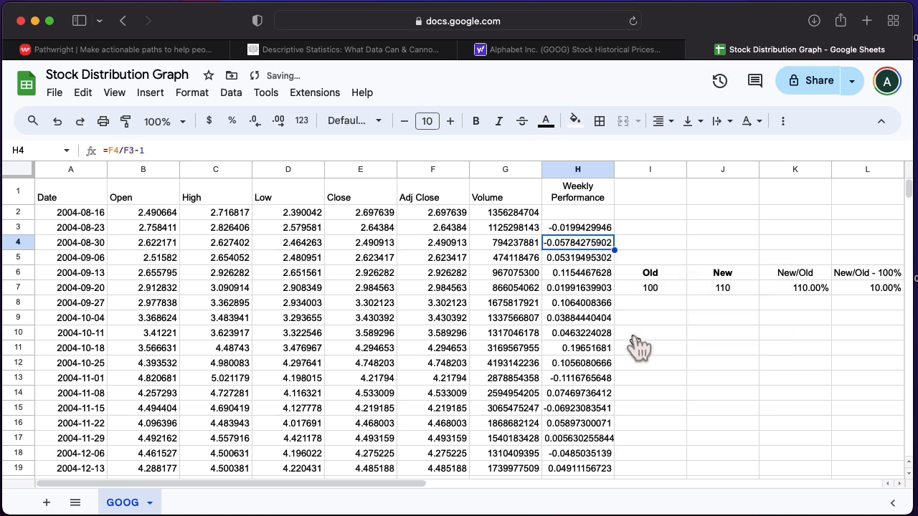
- Format the whole Weekly Performance column H as percentages and look through its values
{"action": "left_click", "coordinate": [582, 171]}
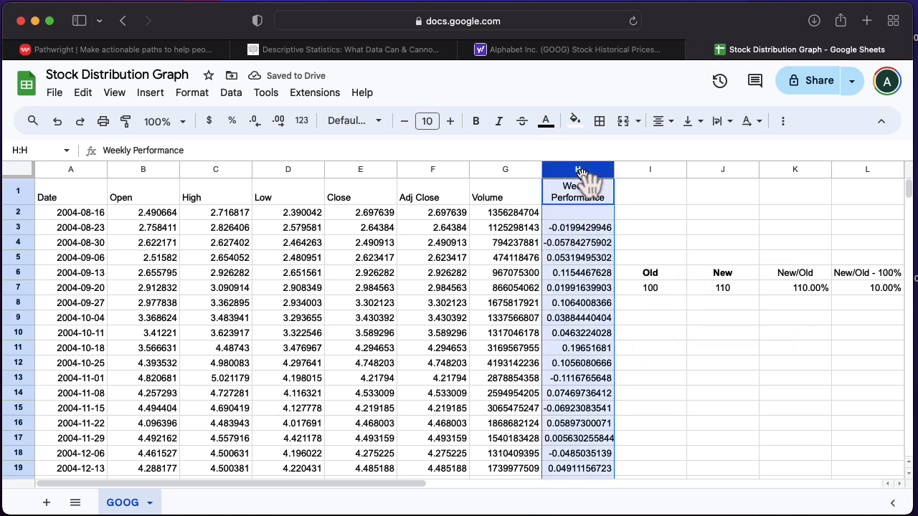
{"action": "left_click", "coordinate": [231, 121]}
{"action": "scroll", "coordinate": [571, 362], "scroll_direction": "down", "scroll_amount": 4}
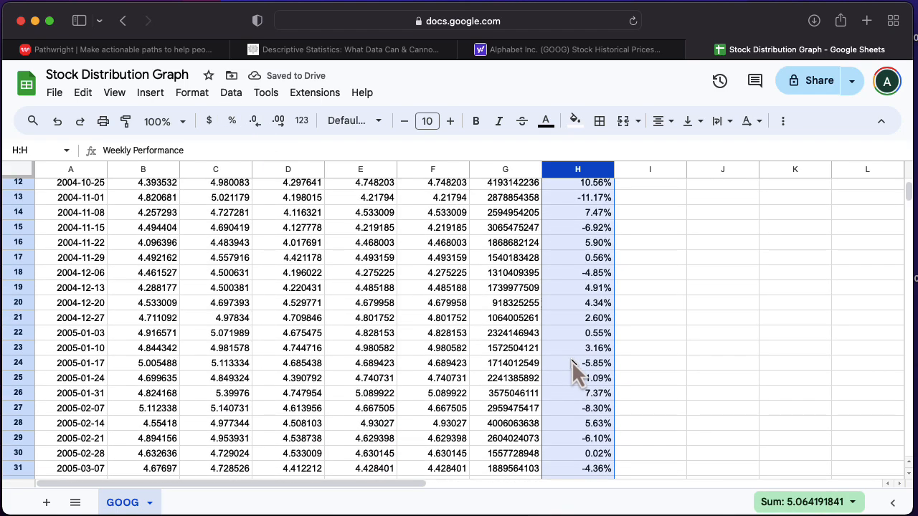
{"action": "scroll", "coordinate": [572, 361], "scroll_direction": "down", "scroll_amount": 9}
{"action": "scroll", "coordinate": [571, 361], "scroll_direction": "down", "scroll_amount": 10}
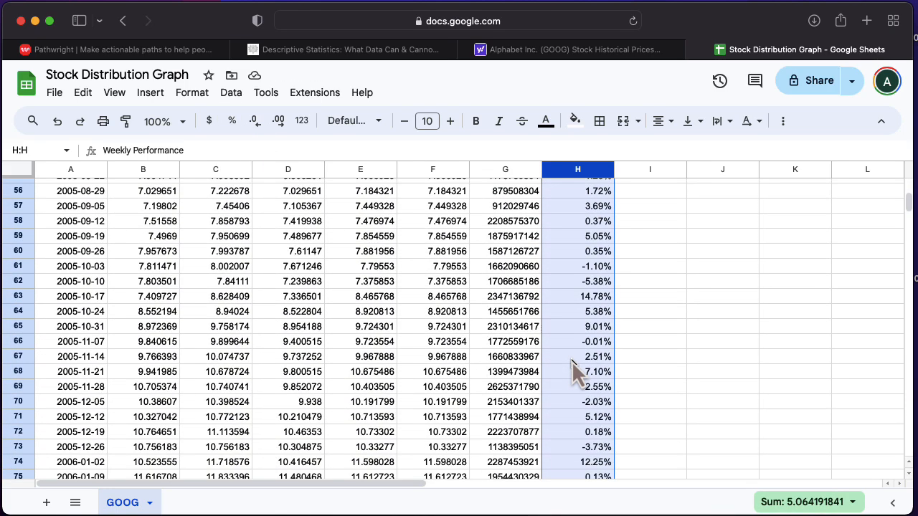
{"action": "scroll", "coordinate": [571, 362], "scroll_direction": "down", "scroll_amount": 4}
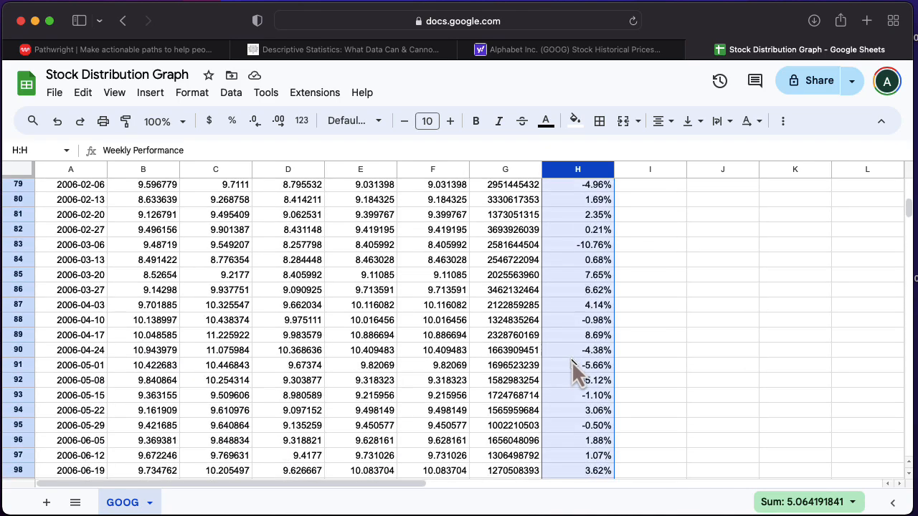
{"action": "scroll", "coordinate": [571, 361], "scroll_direction": "up", "scroll_amount": 20}
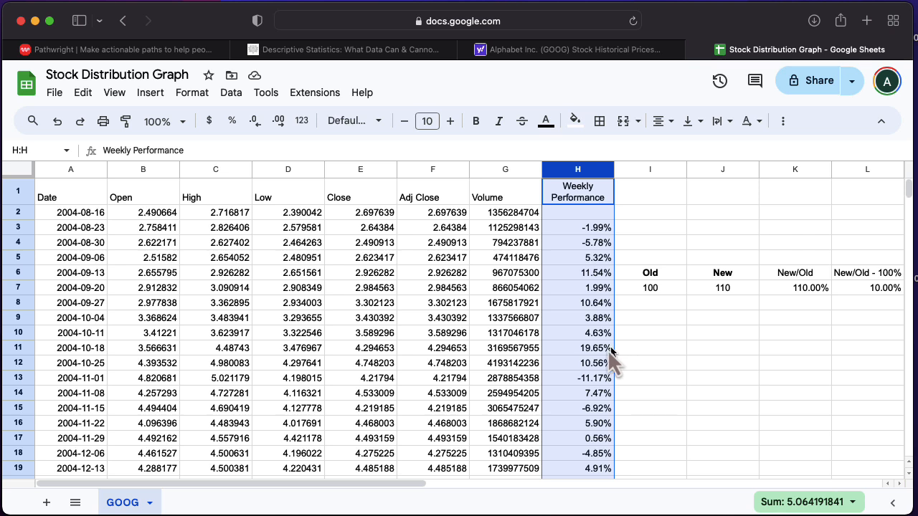
- Insert a chart from the Weekly Performance column and set its type to Histogram chart
{"action": "left_click", "coordinate": [162, 94]}
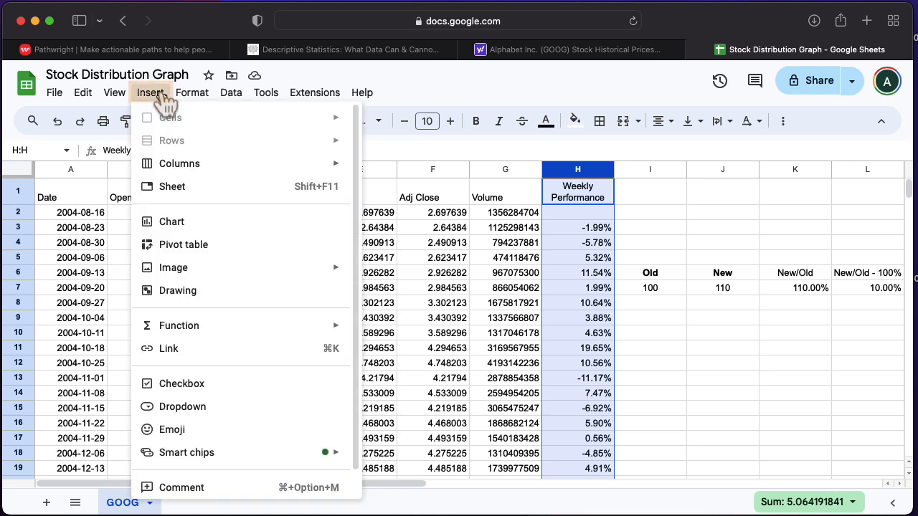
{"action": "left_click", "coordinate": [185, 223]}
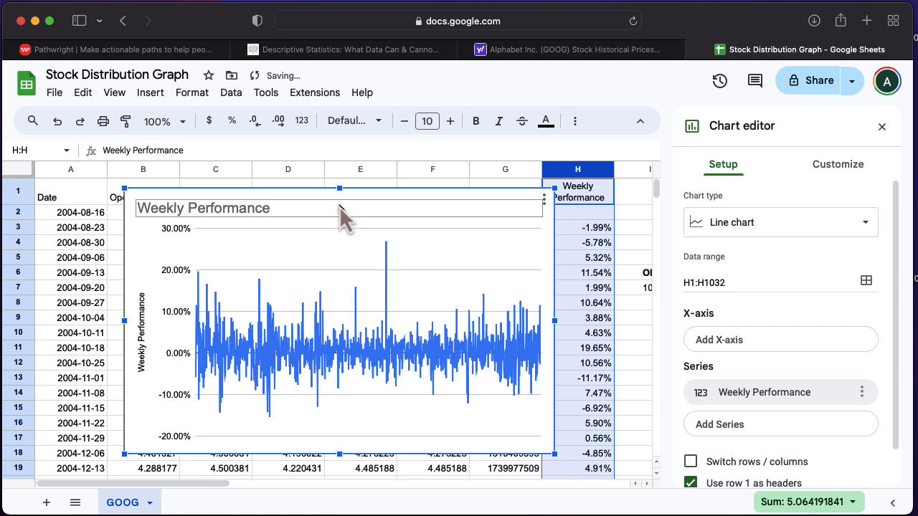
{"action": "left_click", "coordinate": [724, 222]}
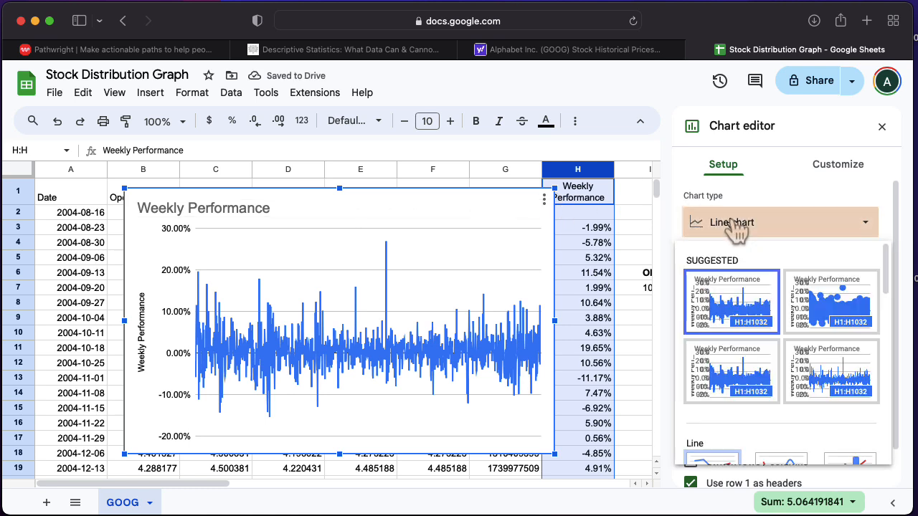
{"action": "scroll", "coordinate": [758, 318], "scroll_direction": "down", "scroll_amount": 3}
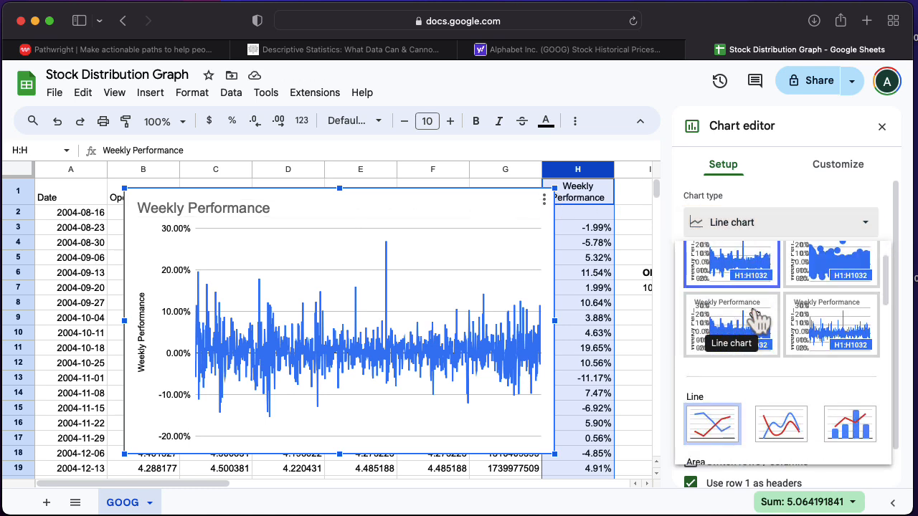
{"action": "scroll", "coordinate": [758, 318], "scroll_direction": "down", "scroll_amount": 2}
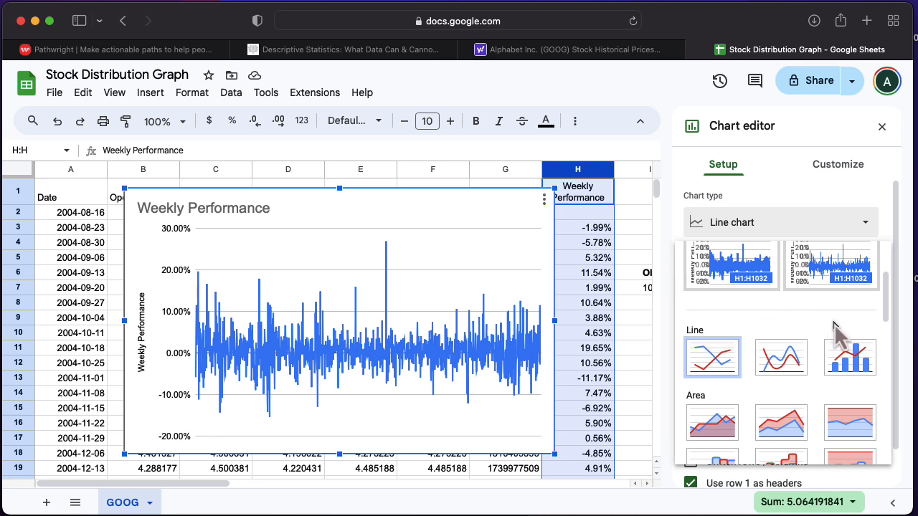
{"action": "scroll", "coordinate": [848, 362], "scroll_direction": "down", "scroll_amount": 6}
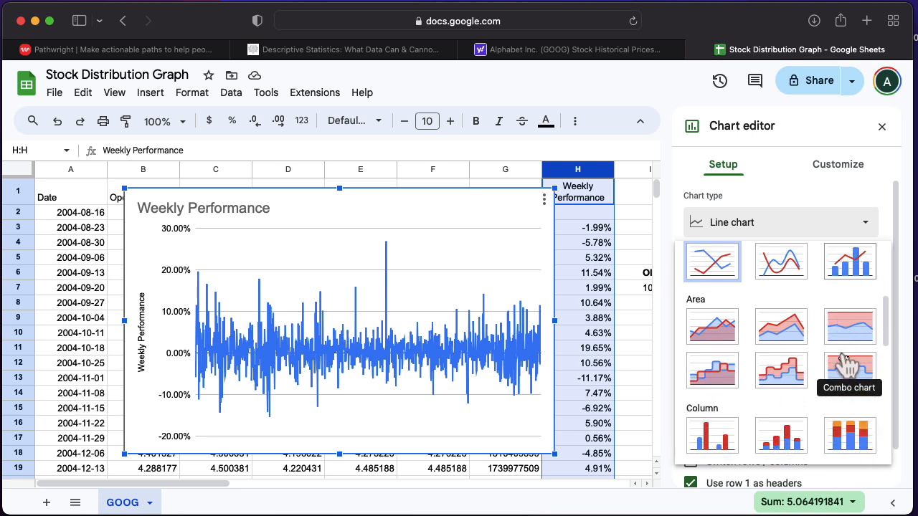
{"action": "scroll", "coordinate": [848, 362], "scroll_direction": "down", "scroll_amount": 9}
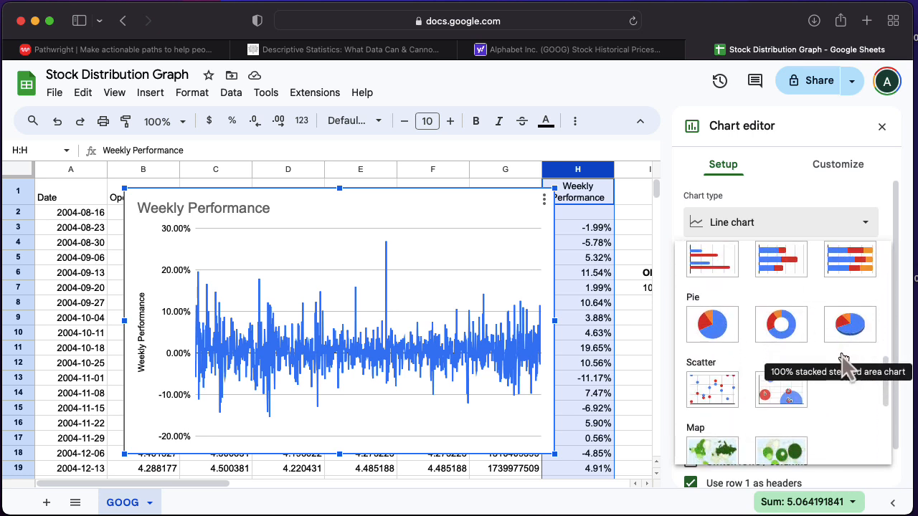
{"action": "scroll", "coordinate": [847, 365], "scroll_direction": "down", "scroll_amount": 2}
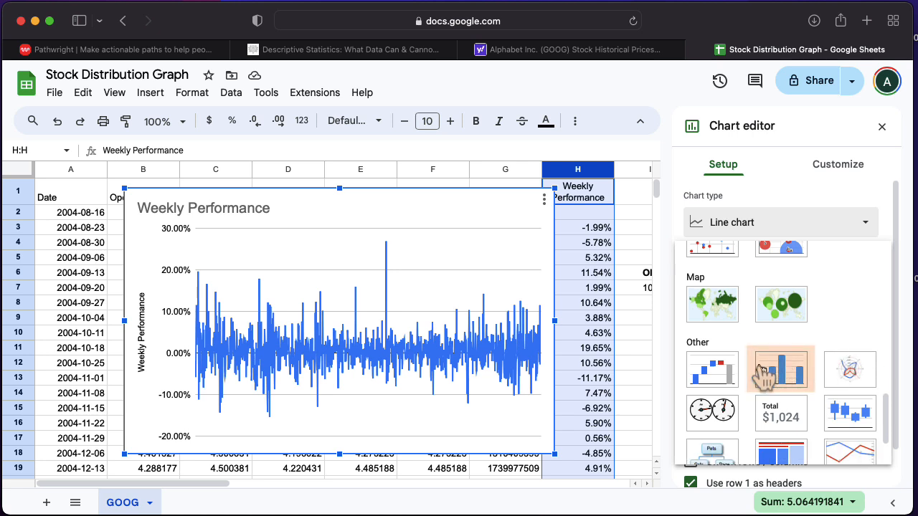
{"action": "left_click", "coordinate": [778, 369]}
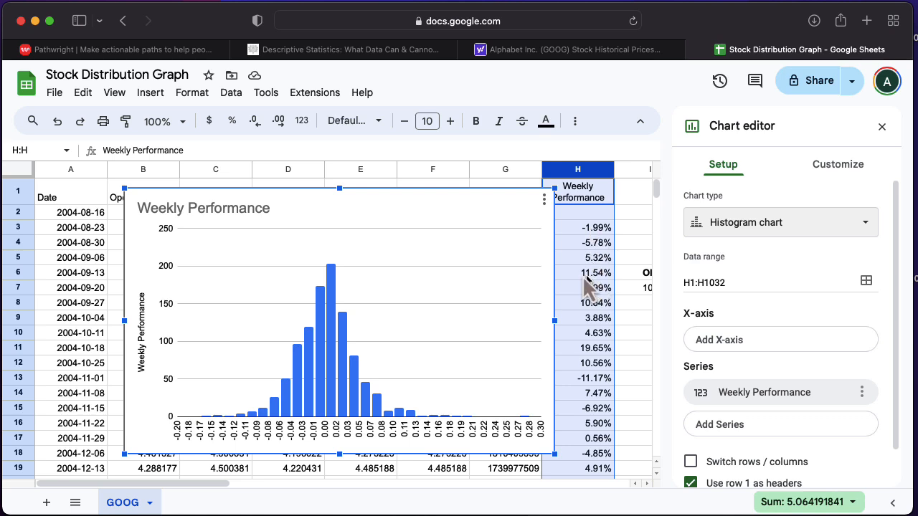
{"action": "left_click", "coordinate": [164, 100]}
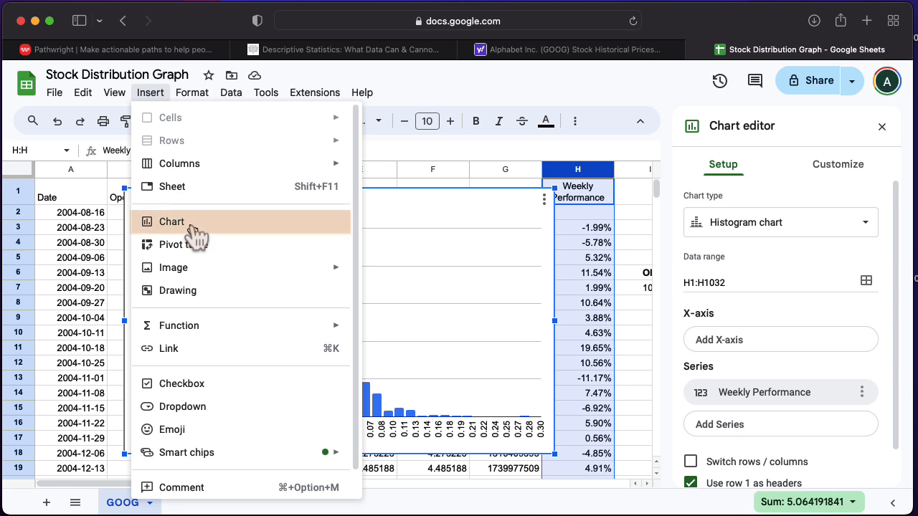
{"action": "left_click", "coordinate": [505, 227]}
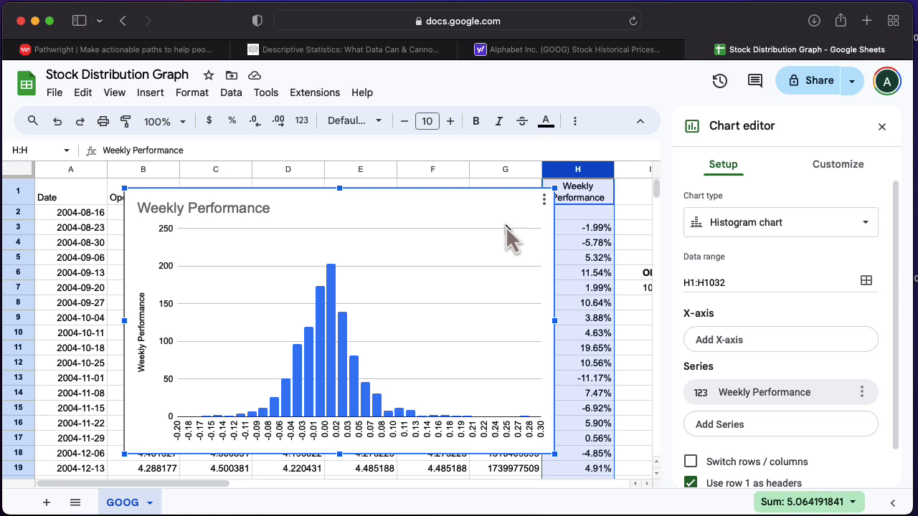